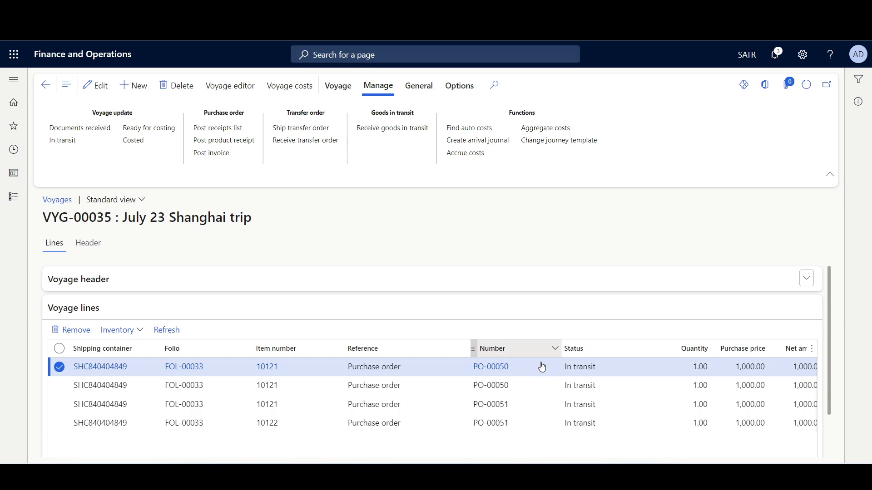
# Select the third and fourth voyage lines, review GIT-00047 to GIT-00050 for receiving, then cancel
pyautogui.click(290, 404)
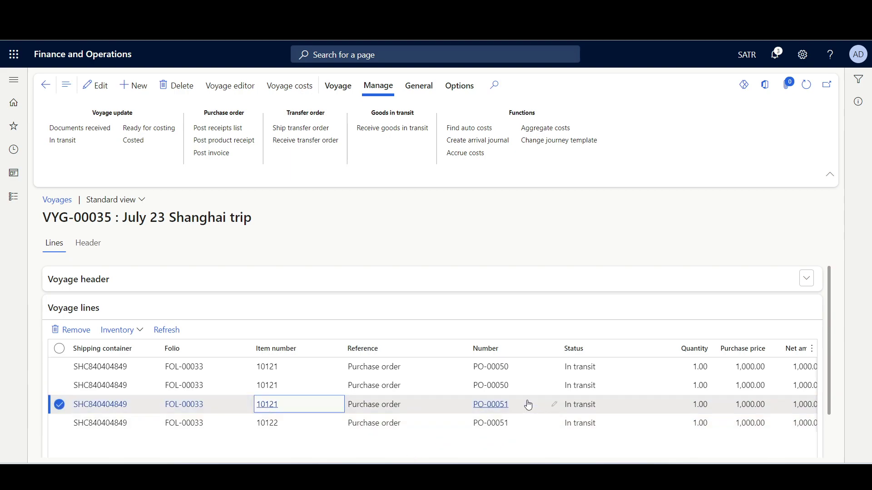
pyautogui.click(297, 425)
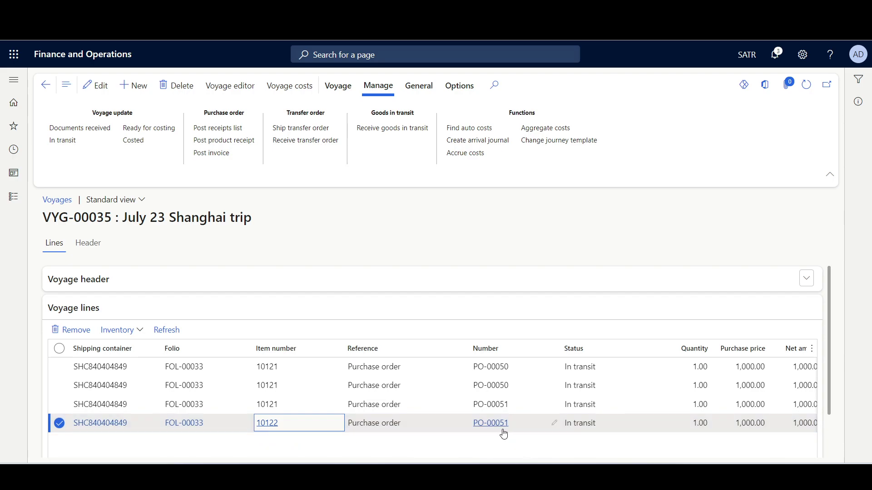
pyautogui.click(387, 129)
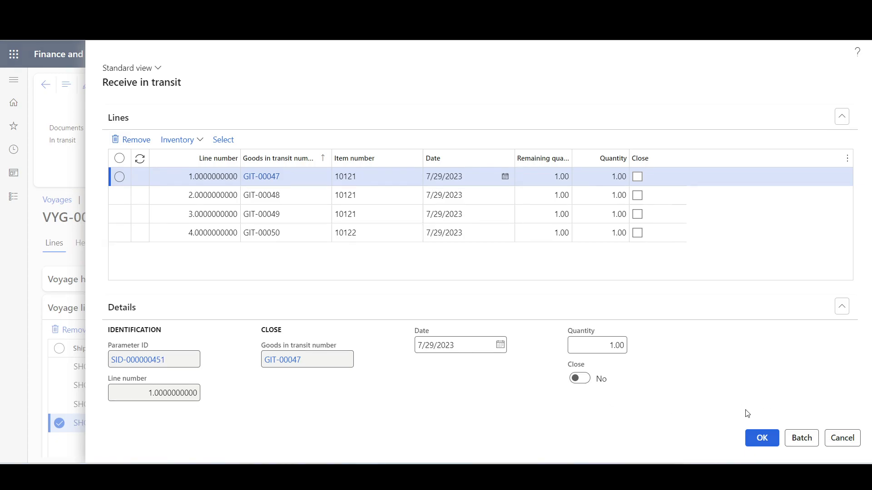
pyautogui.click(767, 437)
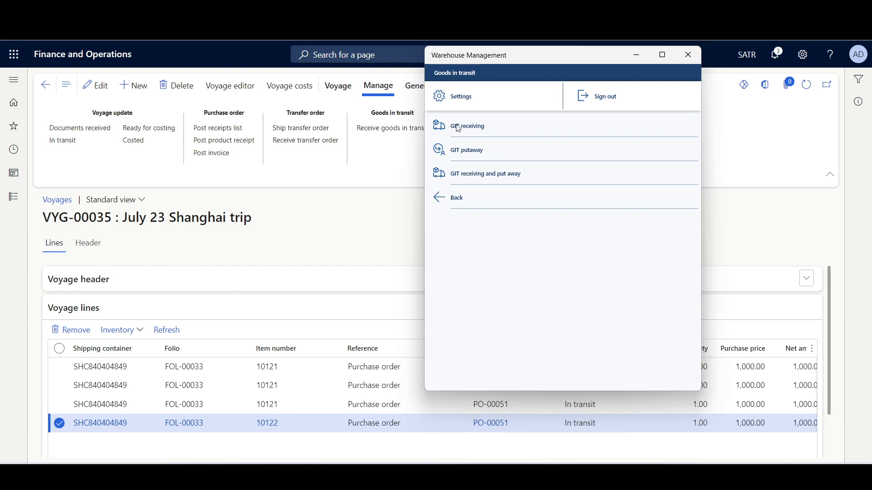
# Start GIT receiving to reach its voyage prompt, then bring voyage VYG-00035's page forward
pyautogui.click(475, 131)
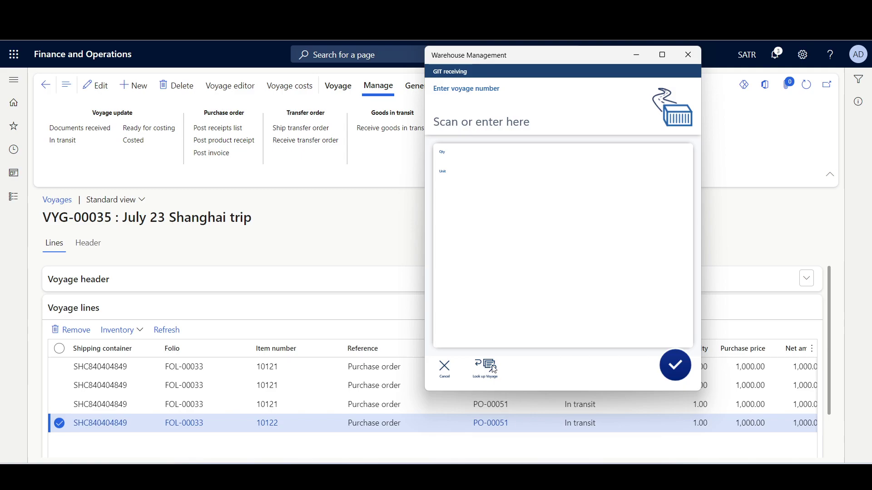
pyautogui.click(47, 218)
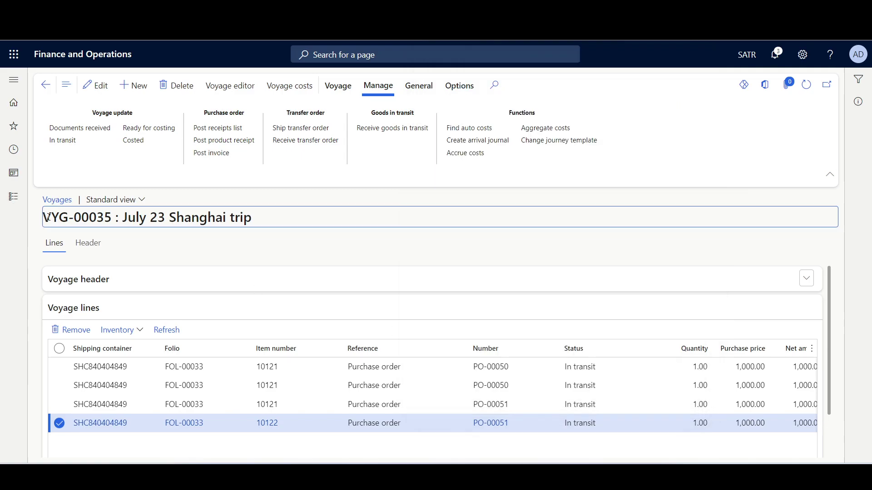
# Copy VYG-00035 from the voyage title and submit it in GIT receiving's voyage field
pyautogui.moveTo(47, 218); pyautogui.dragTo(111, 218)
pyautogui.hotkey('ctrl', 'c')
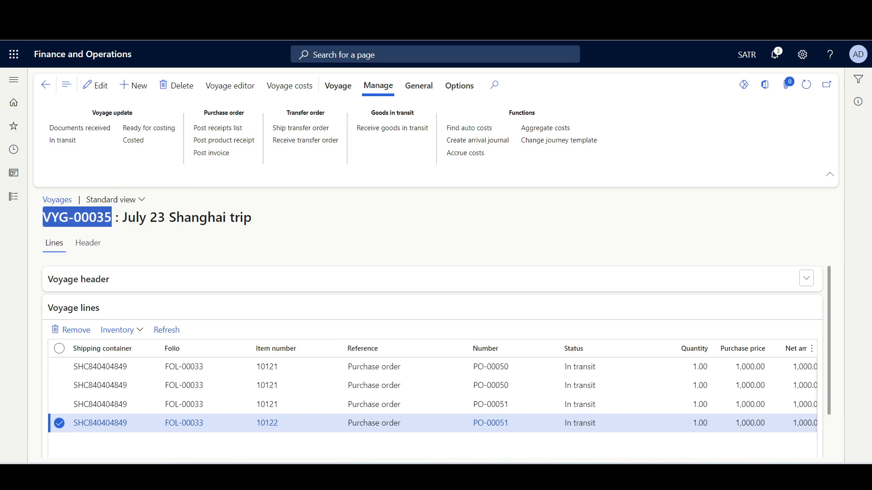
pyautogui.hotkey('alt', 'Tab')
pyautogui.hotkey('ctrl', 'v')
pyautogui.press('Return')
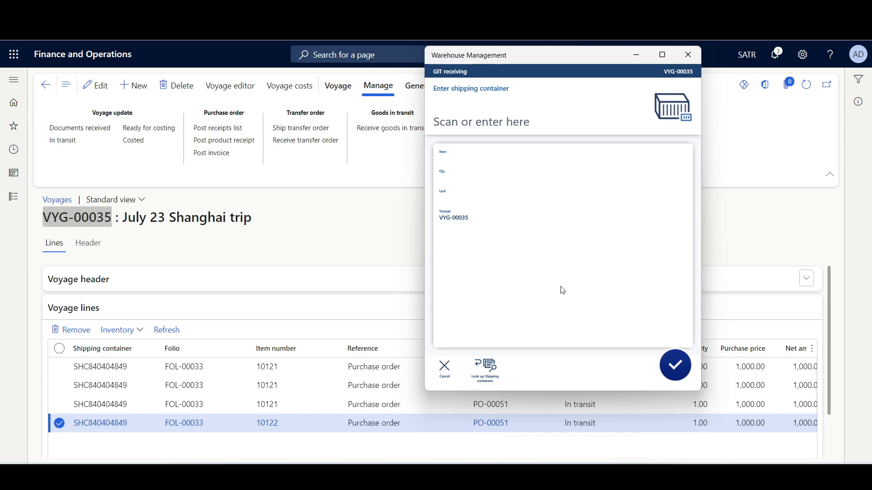
# Pick shipping container SHC840404849 from the voyage's Shipping containers lookup
pyautogui.click(499, 369)
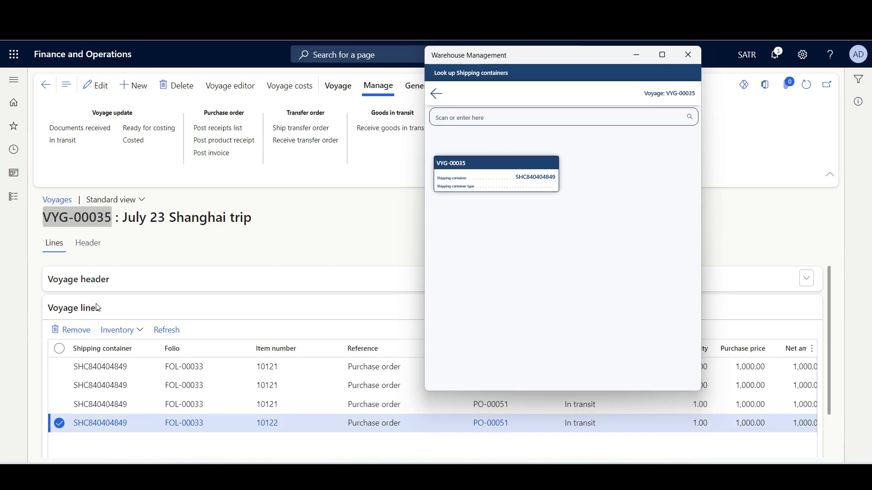
pyautogui.click(497, 178)
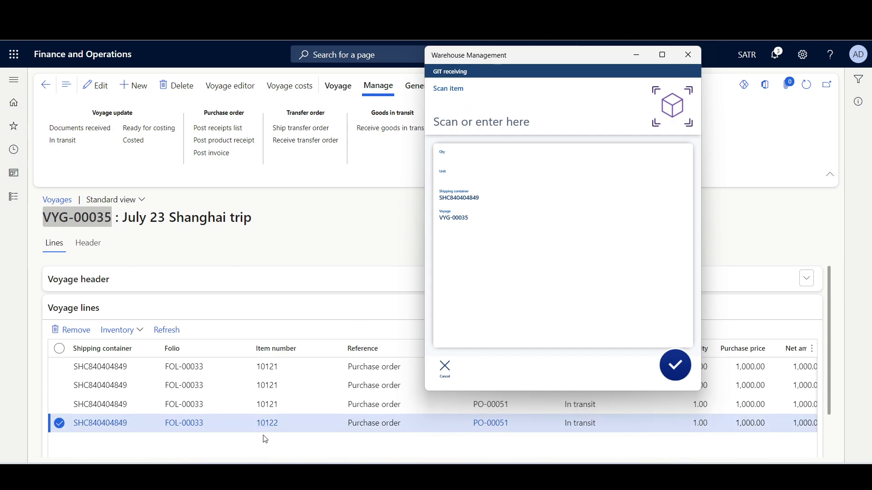
# Enter item 10122 to reach GIT-00050's quantity step, then cancel to the Goods in transit menu
pyautogui.click(516, 110)
pyautogui.write('10122')
pyautogui.press('Return')
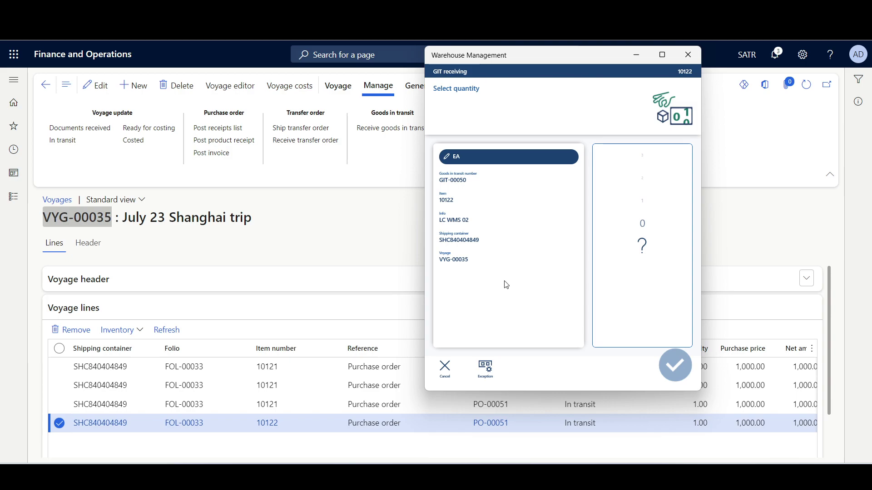
pyautogui.click(444, 367)
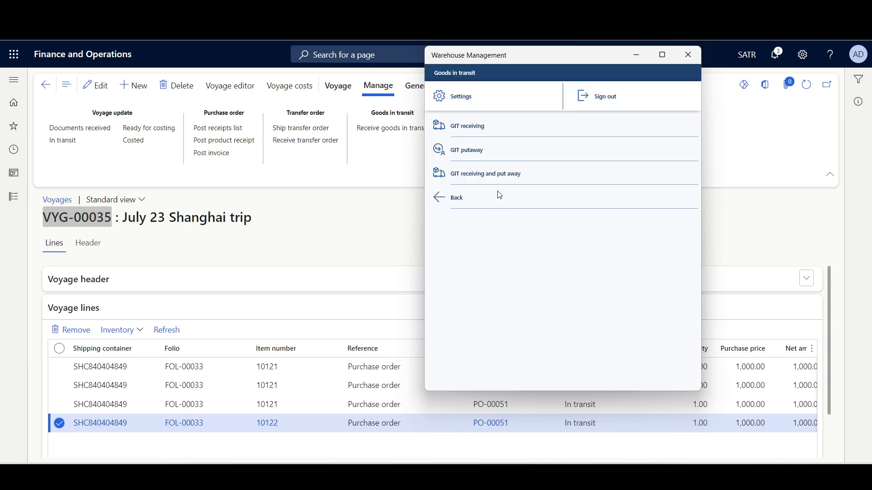
# Restart GIT receiving with voyage VYG-00035 and shipping container SHC840404849
pyautogui.click(476, 127)
pyautogui.hotkey('ctrl', 'v')
pyautogui.press('Return')
pyautogui.click(493, 369)
pyautogui.click(488, 172)
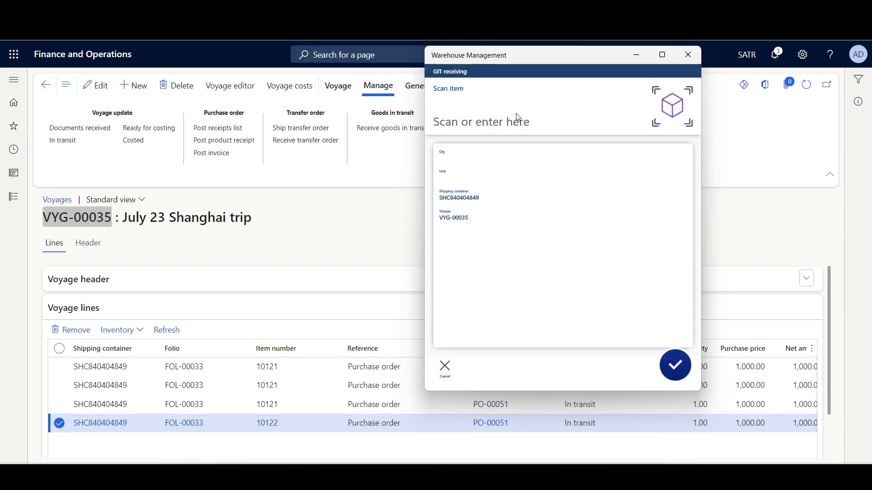
# Enter item 10121 to reach the order prompt, then return to the voyage's first line
pyautogui.write('10121')
pyautogui.press('Return')
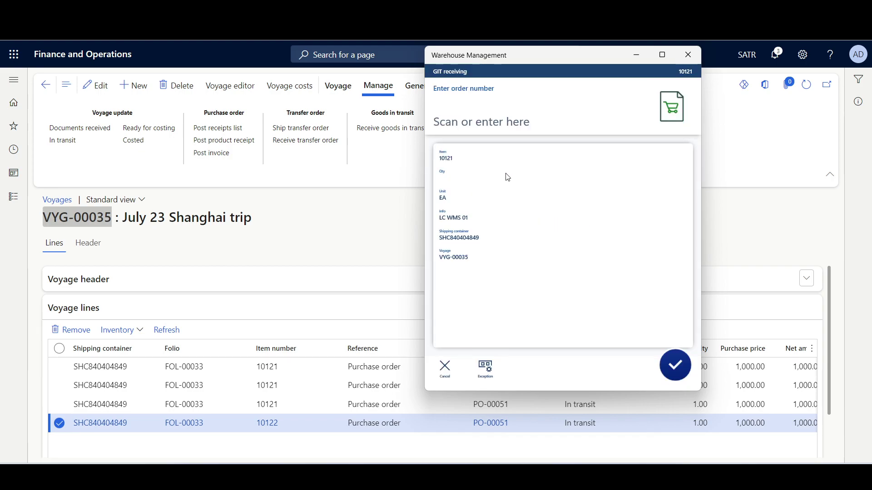
pyautogui.click(265, 366)
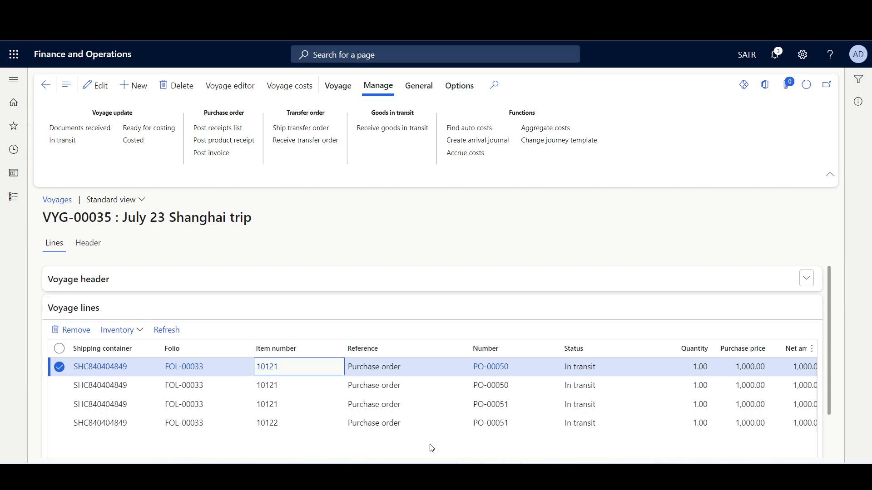
# Take order number PO-00050 from the first voyage line, dismiss its preview, and return to the warehouse app
pyautogui.hotkey('alt', 'Tab')
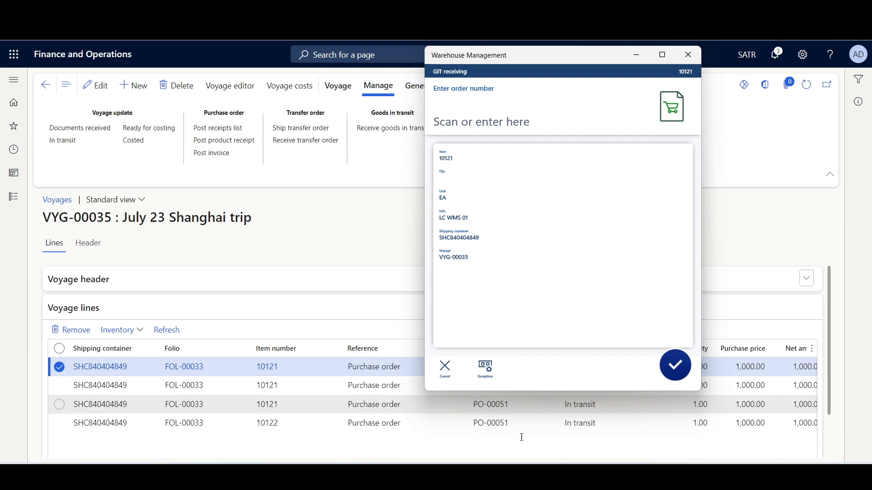
pyautogui.hotkey('alt', 'Tab')
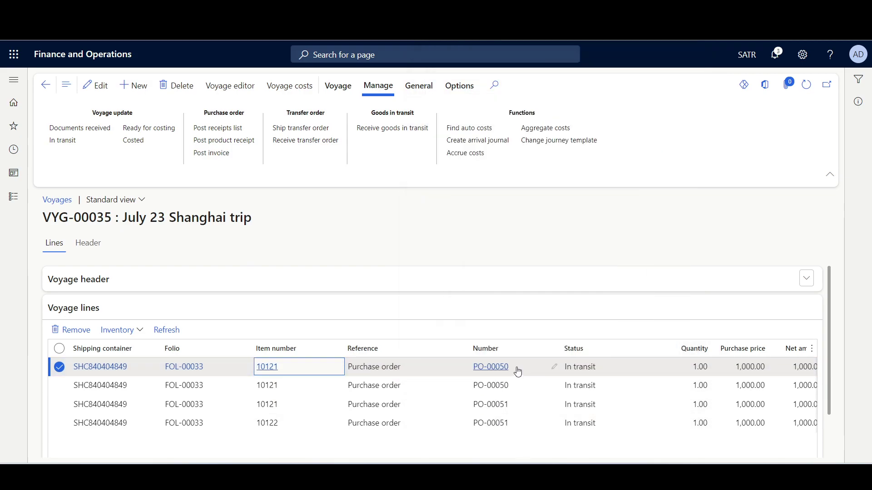
pyautogui.click(472, 372)
pyautogui.click(540, 452)
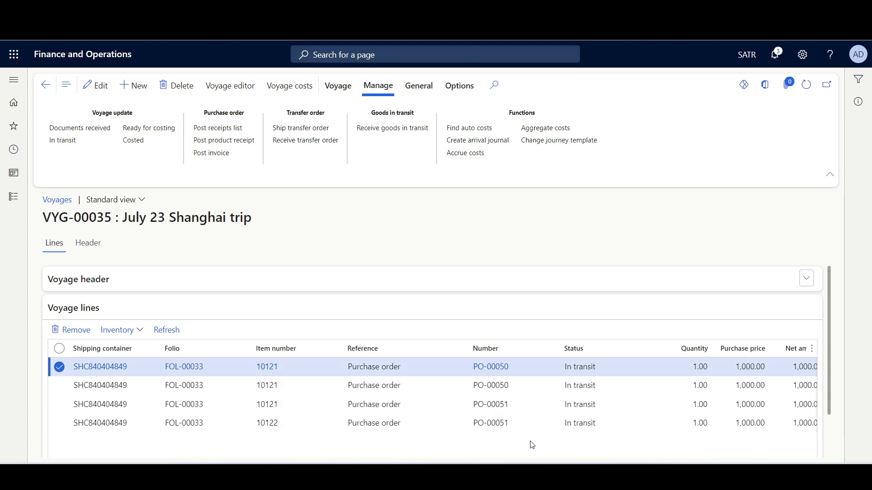
pyautogui.hotkey('alt', 'Tab')
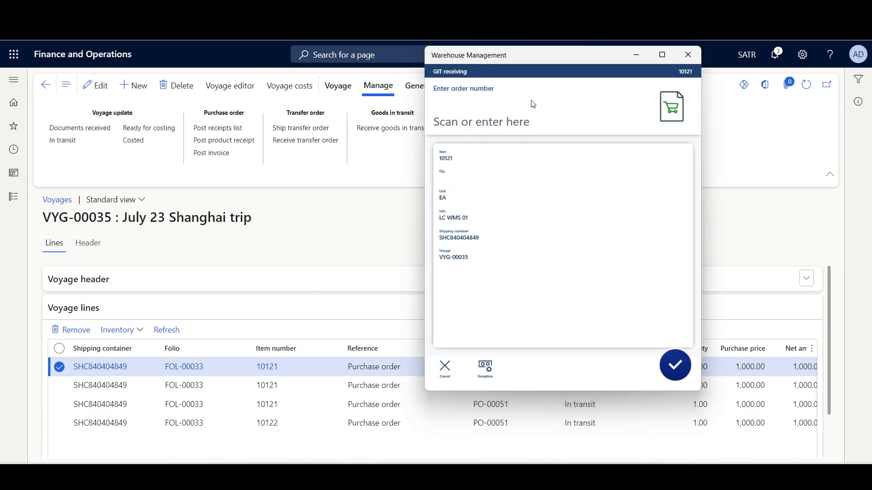
# Enter order PO-00050, choose GIT-00047, and receive quantity 1 of item 10121
pyautogui.press('Return')
pyautogui.write('PO-00050')
pyautogui.press('Return')
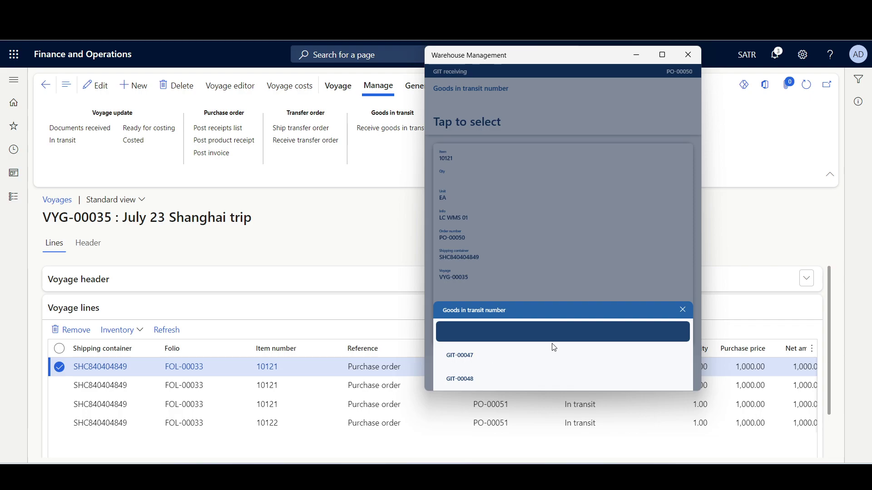
pyautogui.click(464, 359)
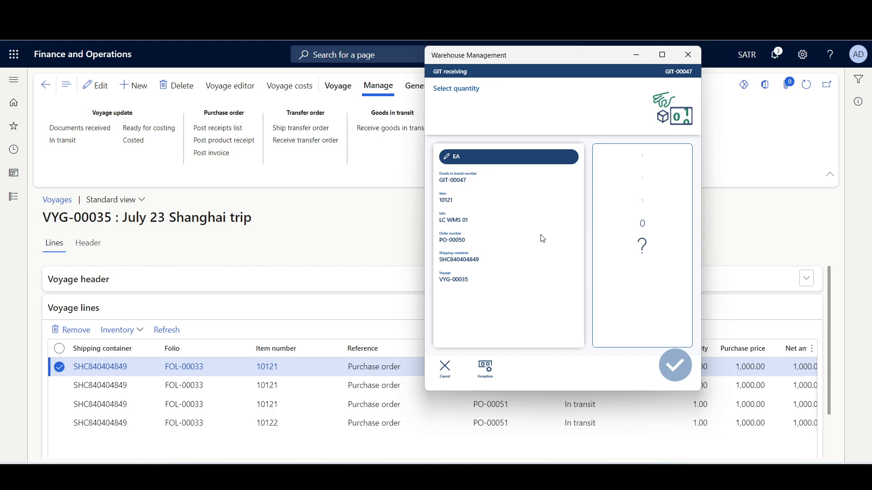
pyautogui.write('1')
pyautogui.press('Return')
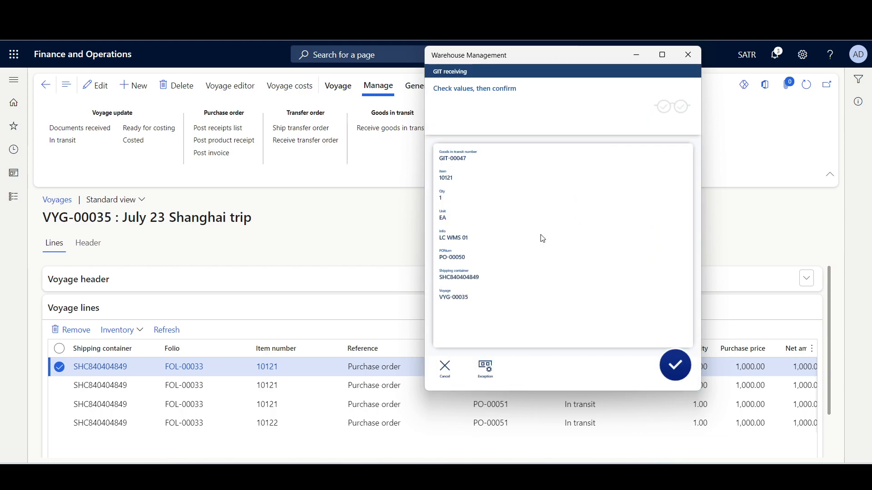
pyautogui.press('Return')
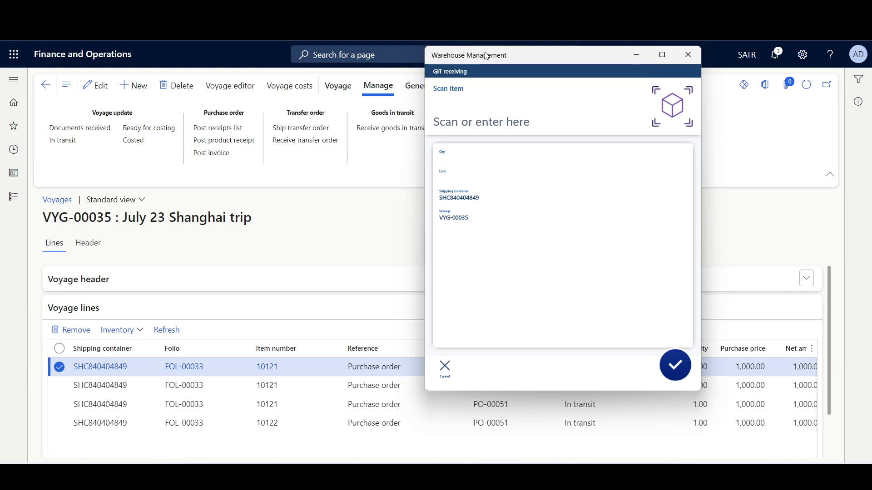
# Enter item 10121 and order PO-00050 to reach GIT-00048's quantity step
pyautogui.write('1')
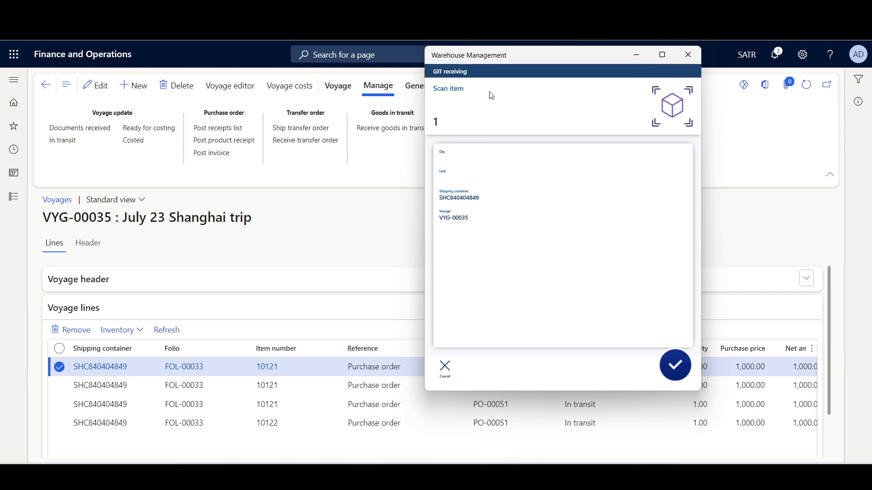
pyautogui.write('0121')
pyautogui.press('Return')
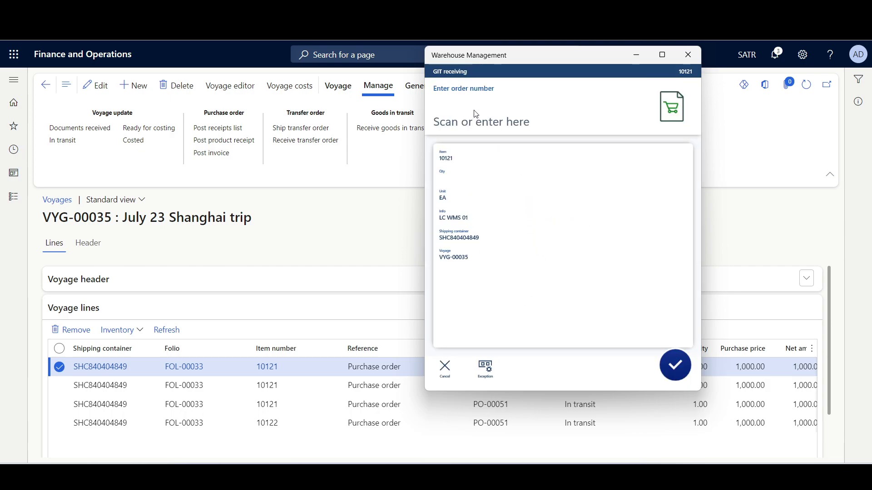
pyautogui.click(518, 111)
pyautogui.write('PO-00050')
pyautogui.press('Return')
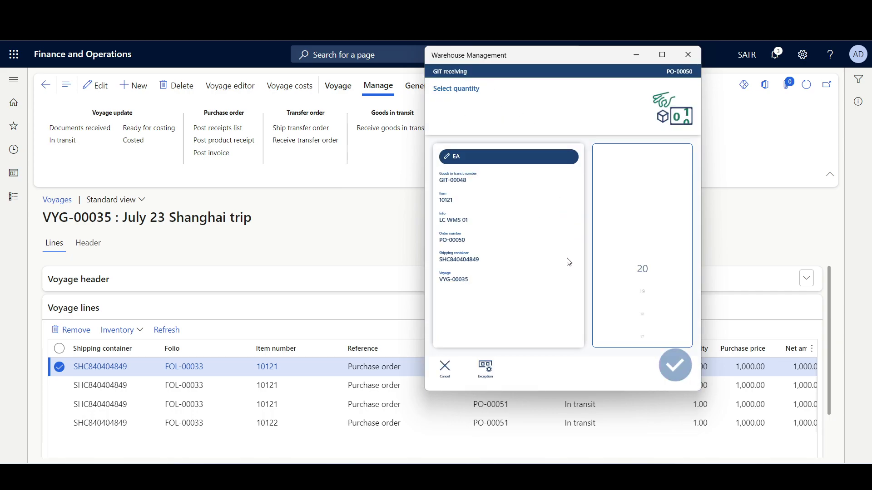